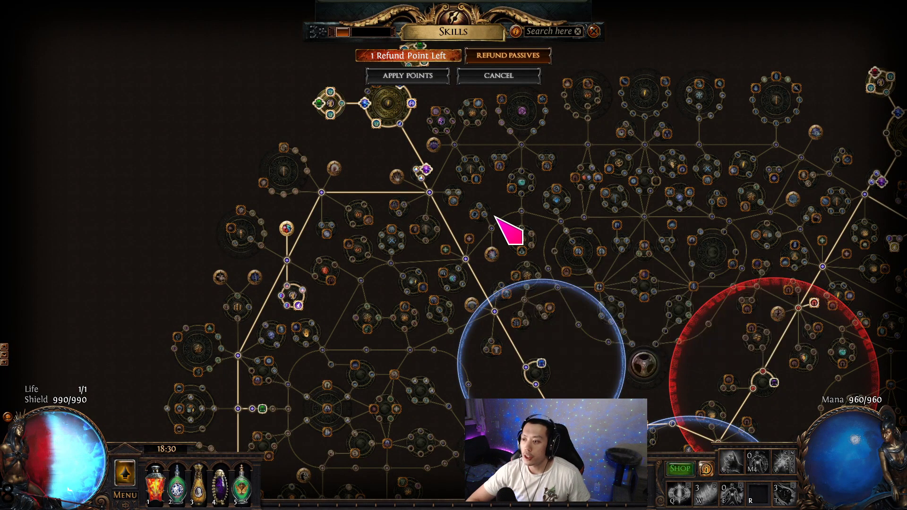
- Examine the allocated cluster jewels, connecting paths and the Charisma notable across the passive skill tree
{"action": "left_click_drag", "start_coordinate": [562, 246], "coordinate": [540, 389]}
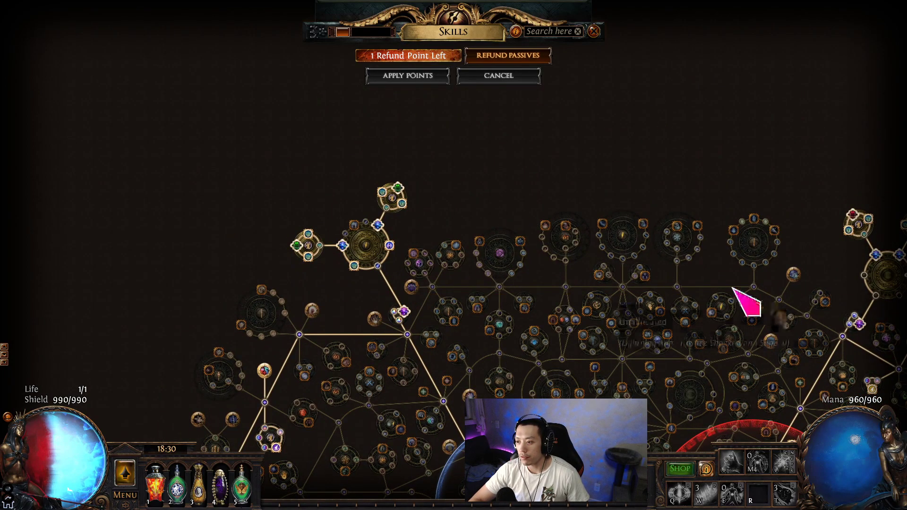
{"action": "left_click_drag", "start_coordinate": [882, 355], "coordinate": [482, 355]}
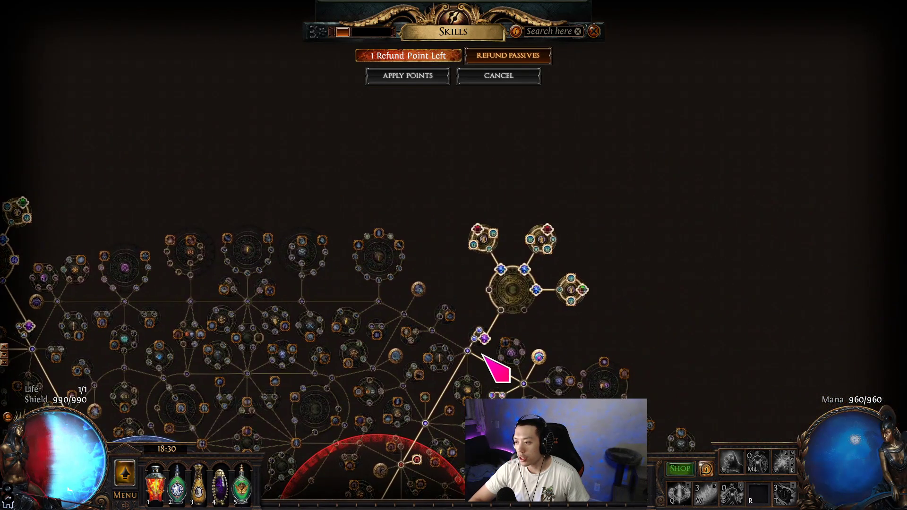
{"action": "mouse_move", "coordinate": [494, 233]}
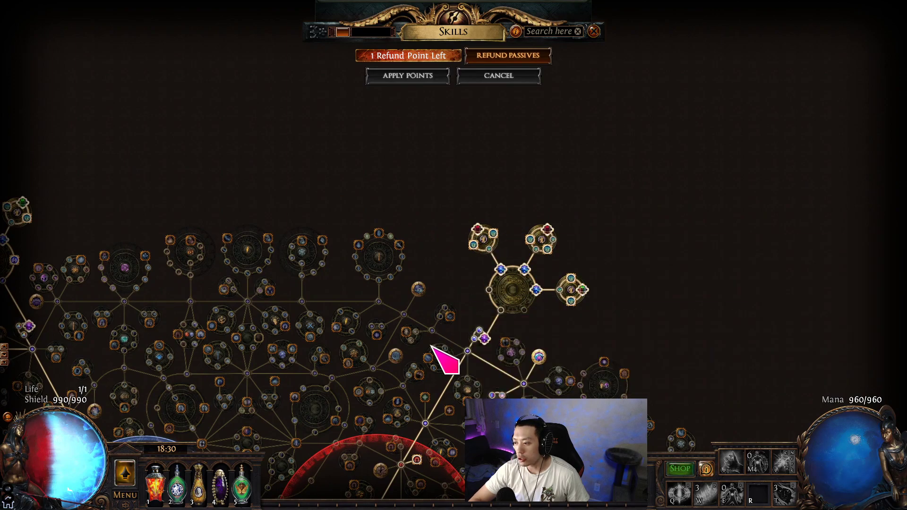
{"action": "scroll", "coordinate": [436, 355], "scroll_direction": "down", "scroll_amount": 2}
{"action": "left_click_drag", "start_coordinate": [361, 371], "coordinate": [744, 344]}
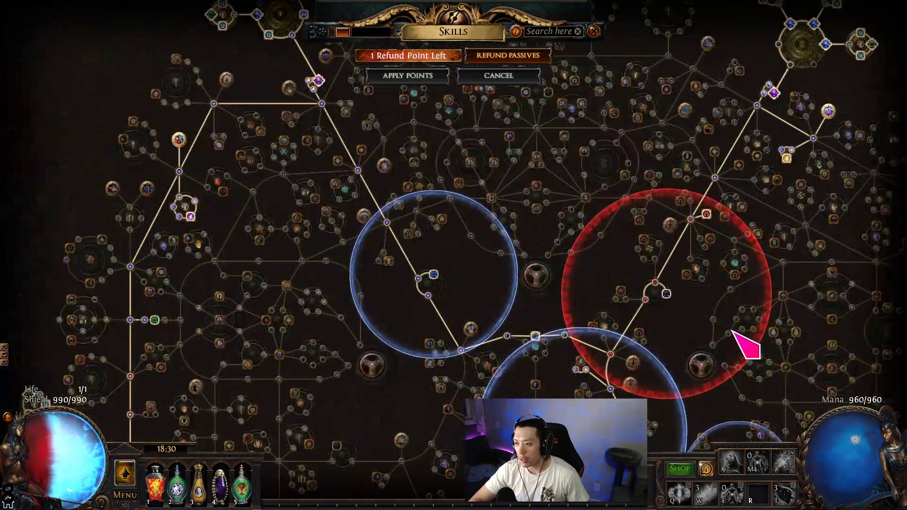
{"action": "left_click_drag", "start_coordinate": [428, 142], "coordinate": [427, 213]}
{"action": "left_click_drag", "start_coordinate": [332, 175], "coordinate": [317, 300]}
{"action": "mouse_move", "coordinate": [222, 198]}
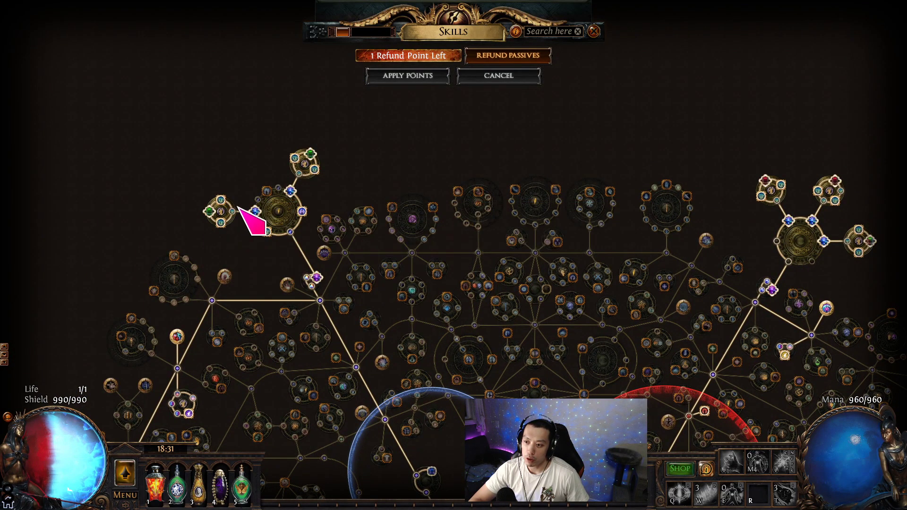
{"action": "mouse_move", "coordinate": [293, 157]}
{"action": "scroll", "coordinate": [614, 263], "scroll_direction": "down", "scroll_amount": 3}
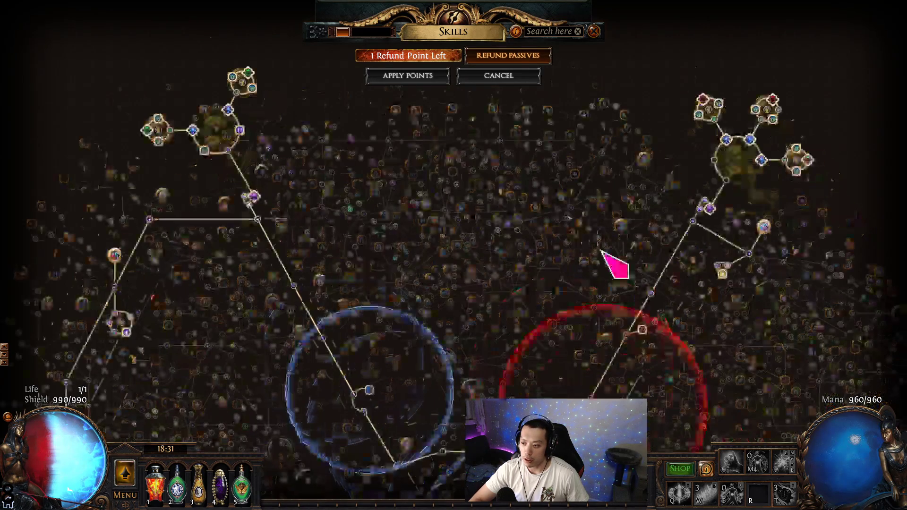
{"action": "scroll", "coordinate": [704, 359], "scroll_direction": "up", "scroll_amount": 3}
{"action": "mouse_move", "coordinate": [500, 358]}
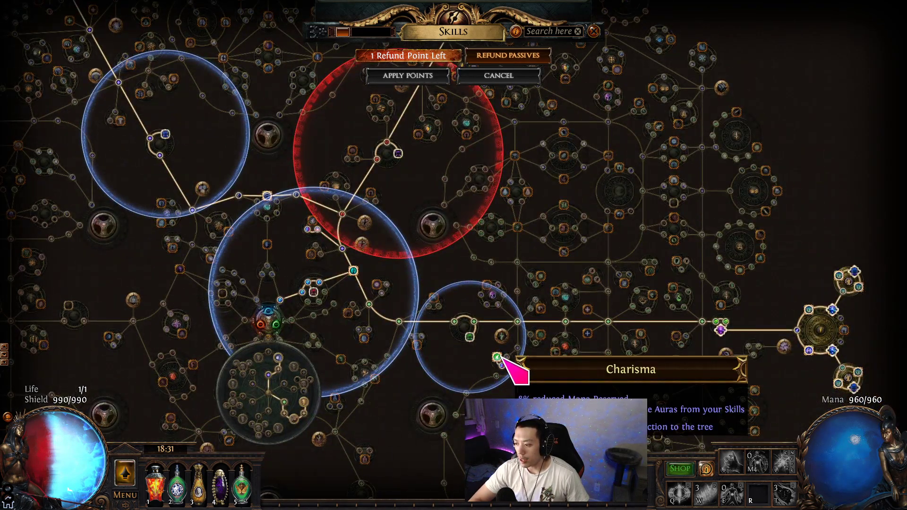
{"action": "left_click_drag", "start_coordinate": [237, 218], "coordinate": [259, 253]}
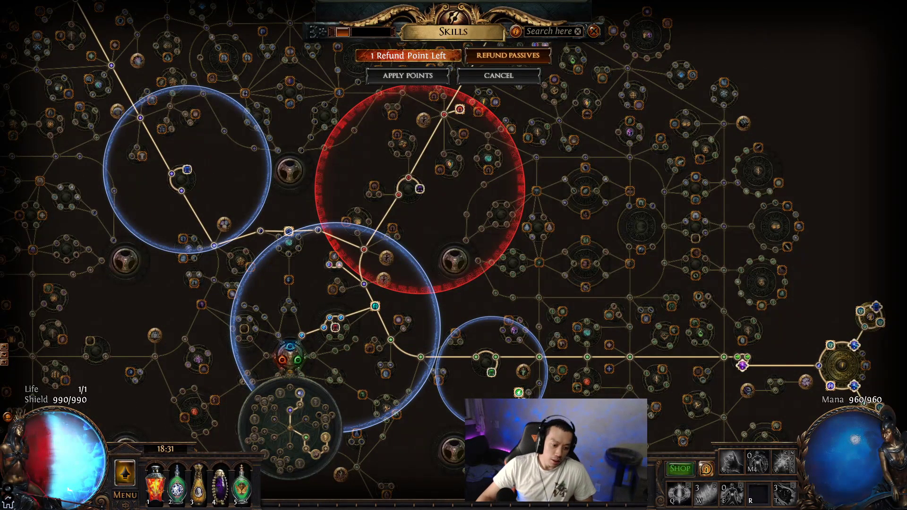
- Switch to Path of Building and review the Spark build's calculated offensive and defensive stats, finishing back in the game
{"action": "key", "text": "alt+Tab"}
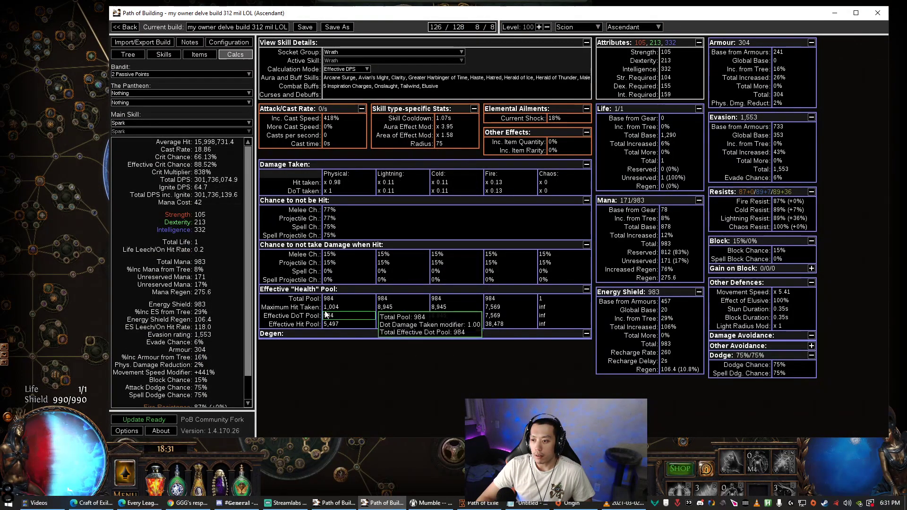
{"action": "scroll", "coordinate": [243, 237], "scroll_direction": "down", "scroll_amount": 1}
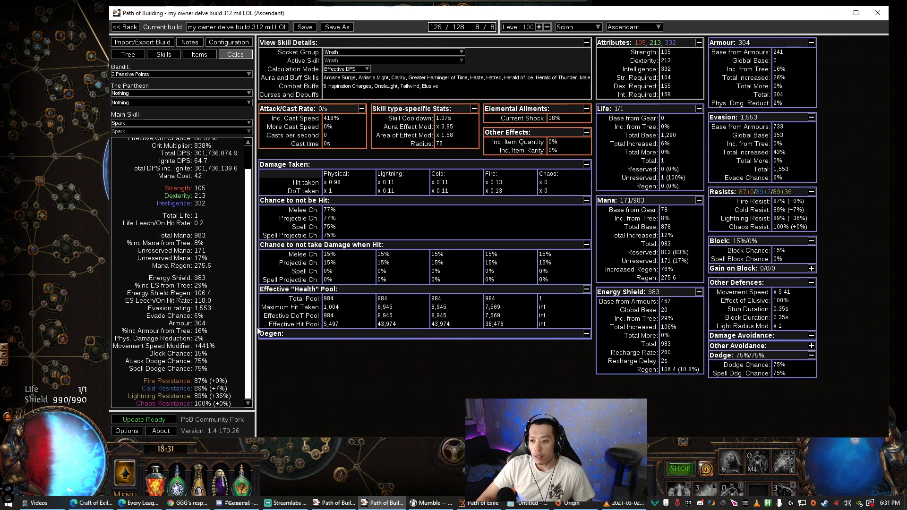
{"action": "scroll", "coordinate": [248, 208], "scroll_direction": "up", "scroll_amount": 1}
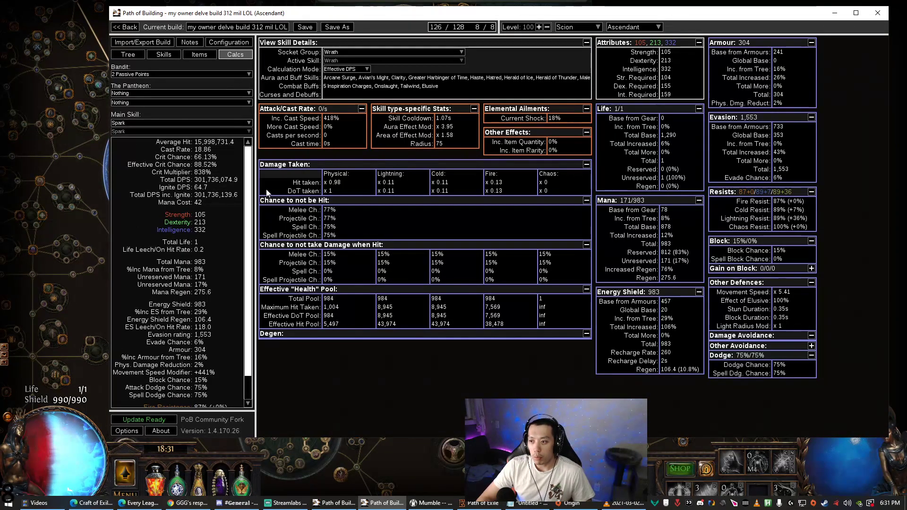
{"action": "left_click", "coordinate": [106, 261]}
- Read the Necromancer ascendancy node, and open the inventory to inspect the Archdemon Crown helmet and Nebulis sceptre
{"action": "left_click_drag", "start_coordinate": [405, 405], "coordinate": [421, 304]}
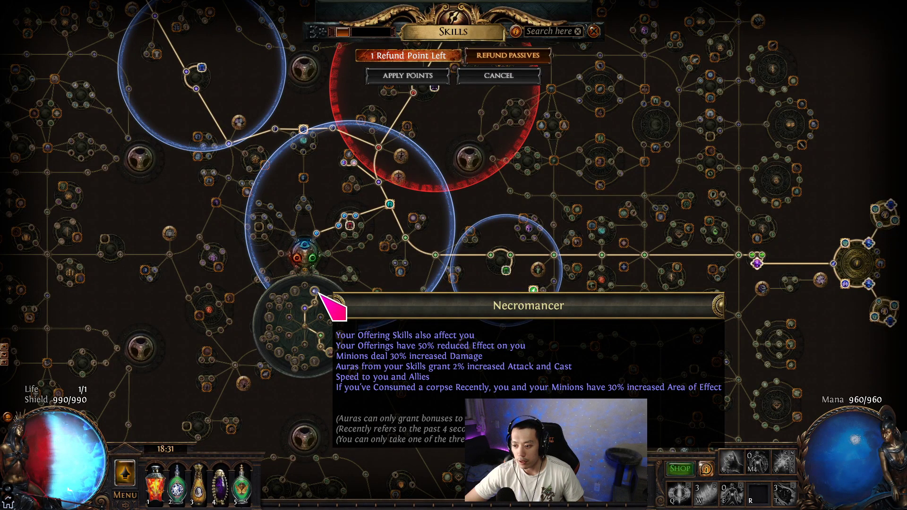
{"action": "key", "text": "i"}
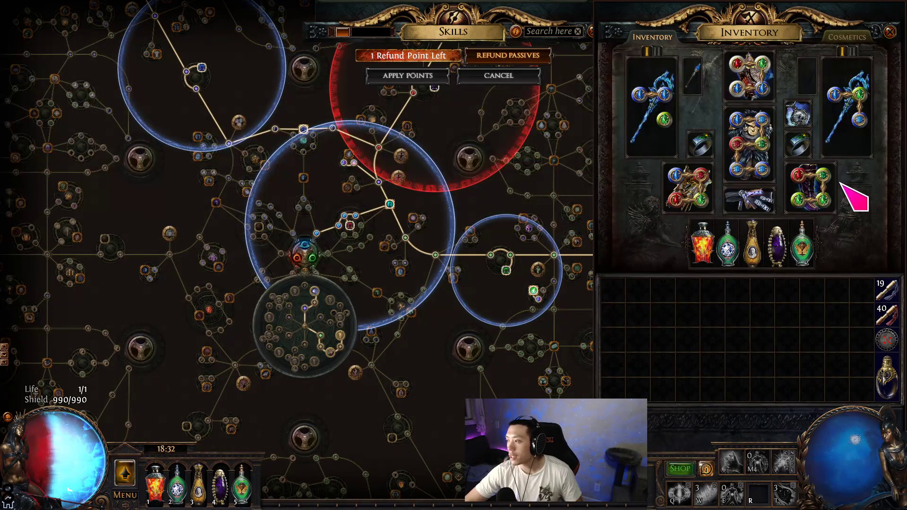
{"action": "mouse_move", "coordinate": [772, 82]}
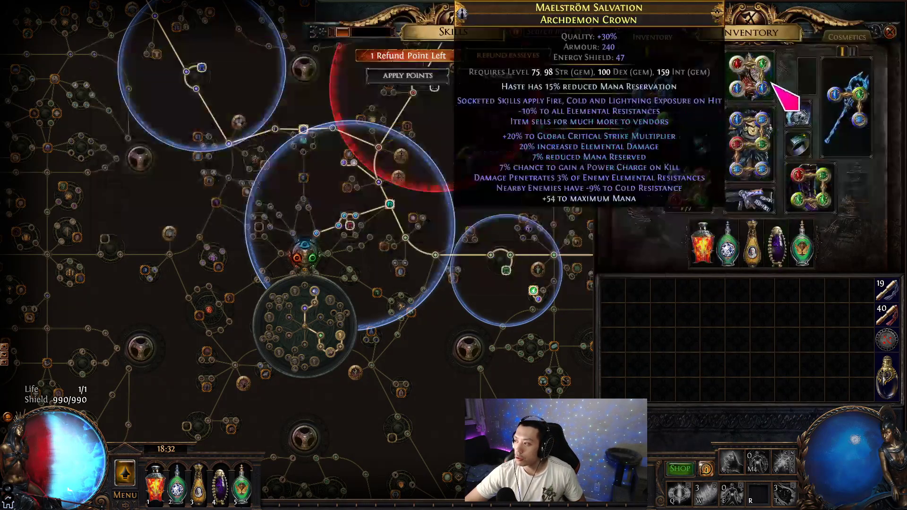
{"action": "mouse_move", "coordinate": [799, 199]}
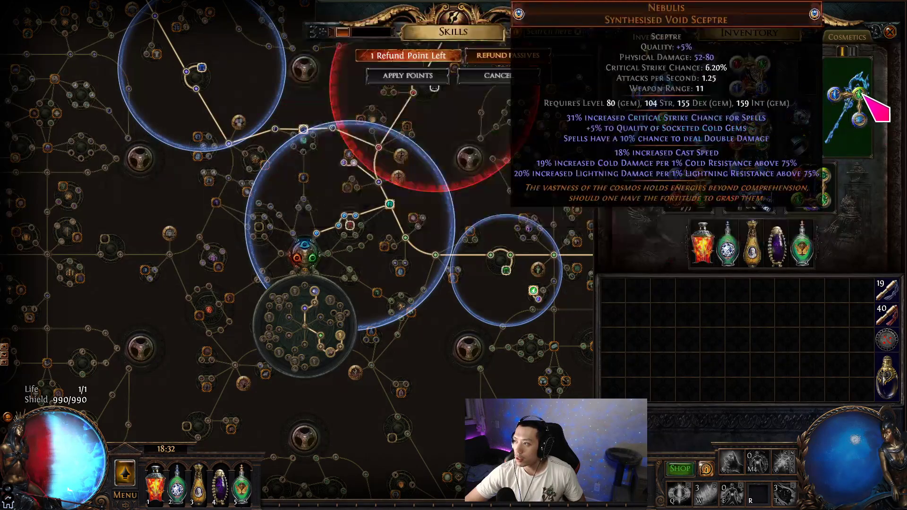
{"action": "mouse_move", "coordinate": [724, 110]}
{"action": "mouse_move", "coordinate": [682, 176]}
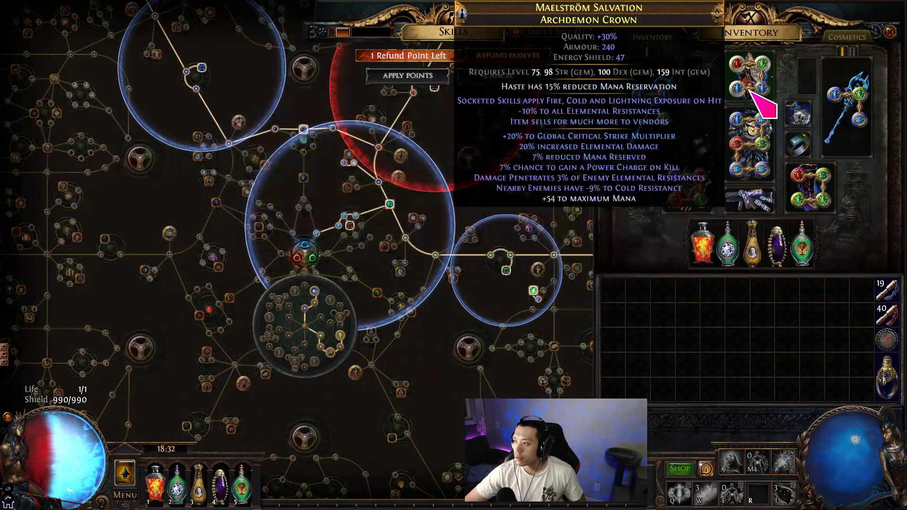
- Inspect the Sorcerer Boots with their socketed Divergent Purity of Ice, and recheck the Archdemon Crown's modifiers
{"action": "mouse_move", "coordinate": [821, 185]}
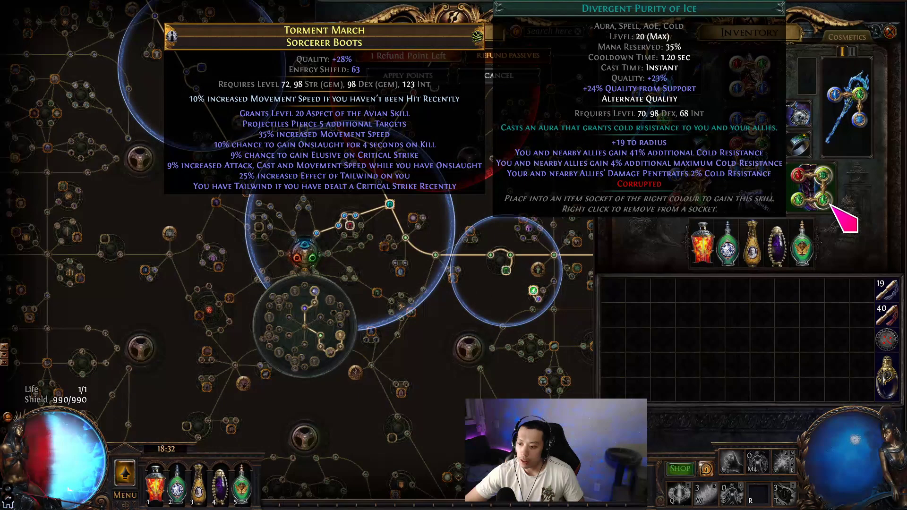
{"action": "mouse_move", "coordinate": [315, 293]}
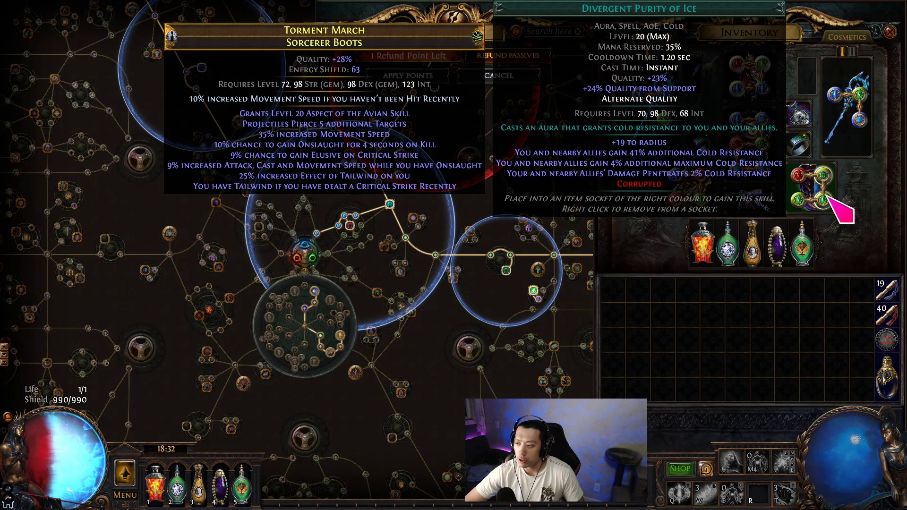
{"action": "mouse_move", "coordinate": [808, 232]}
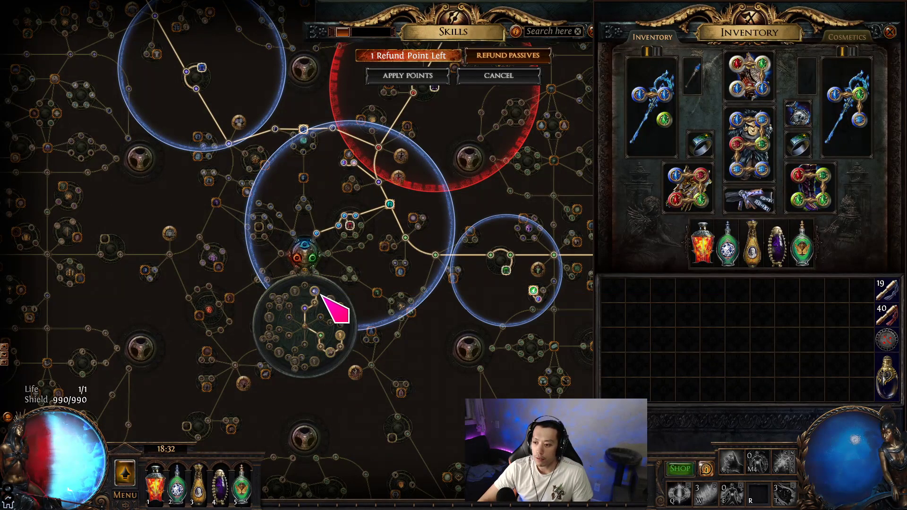
{"action": "mouse_move", "coordinate": [667, 94]}
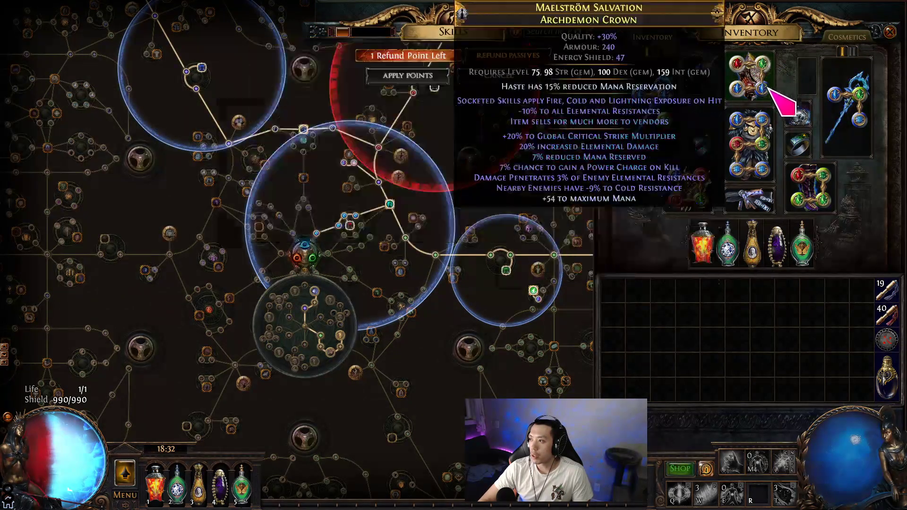
{"action": "mouse_move", "coordinate": [862, 94]}
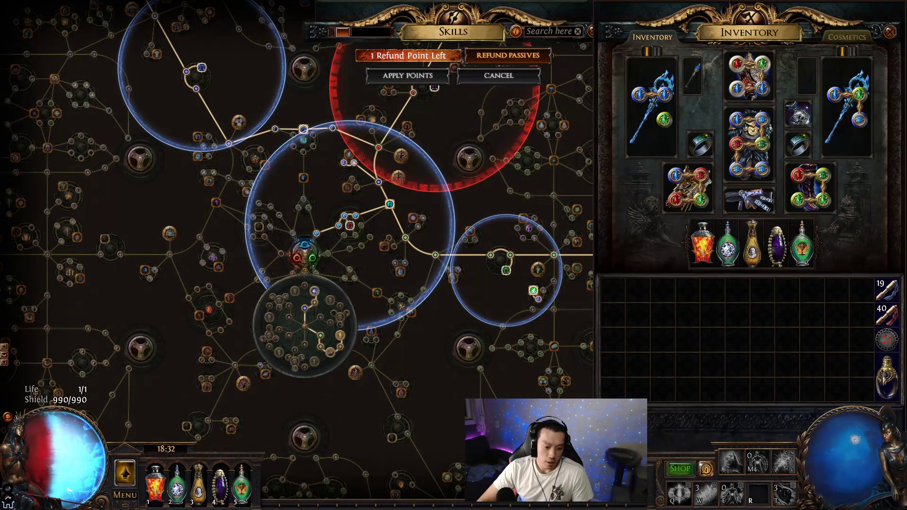
- Switch to Path of Building and examine the source breakdown of Wrath's Aura Effect Mod in the calculations
{"action": "key", "text": "alt+Tab"}
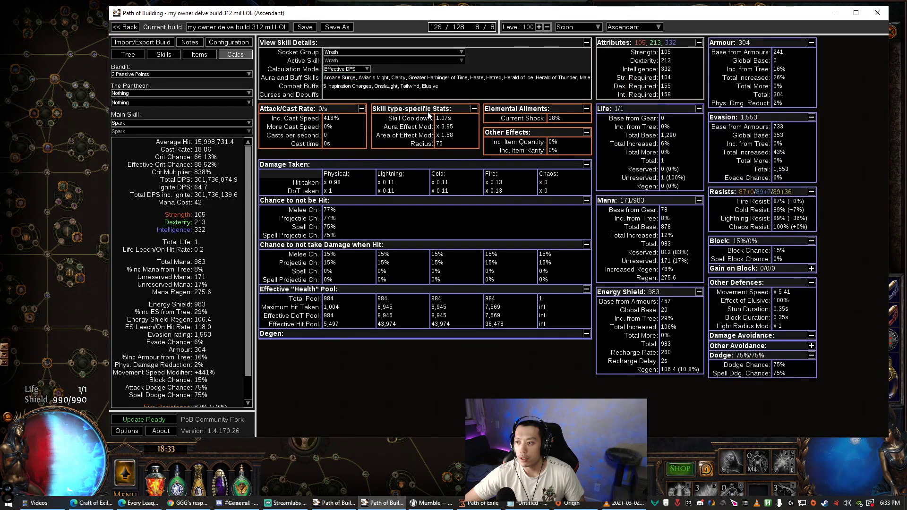
{"action": "left_click", "coordinate": [364, 53]}
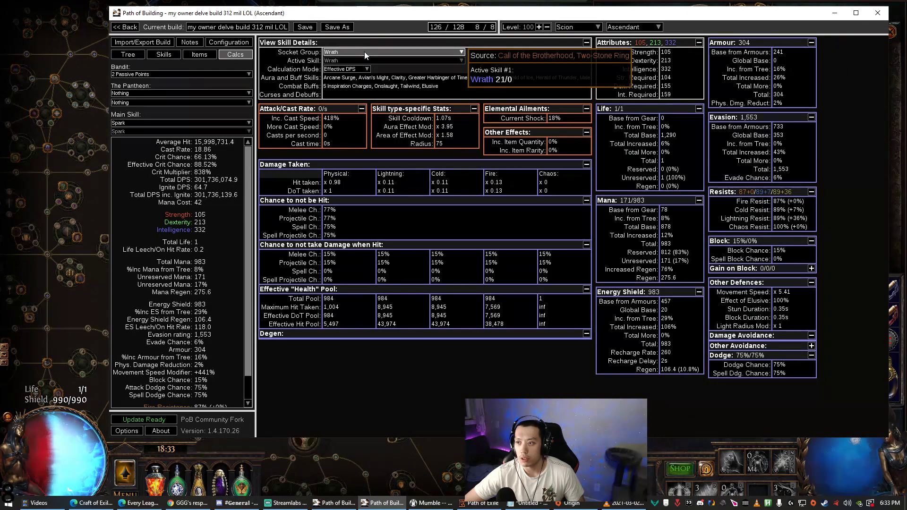
{"action": "left_click", "coordinate": [364, 52]}
{"action": "left_click", "coordinate": [365, 52]}
{"action": "left_click", "coordinate": [441, 127]}
{"action": "mouse_move", "coordinate": [441, 127]}
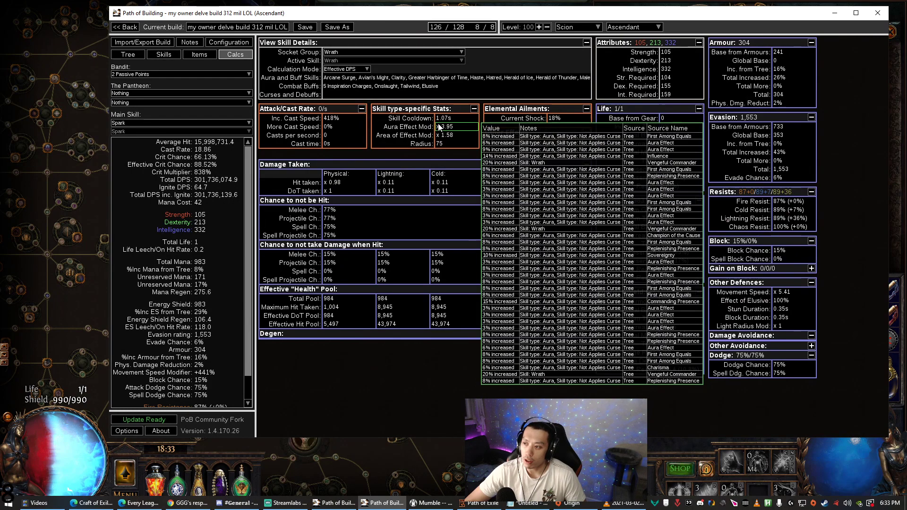
- Set the calculated socket group to Blood and Sand, Purity of Ice, Malevolence with Purity of Ice as the active skill
{"action": "left_click", "coordinate": [369, 52]}
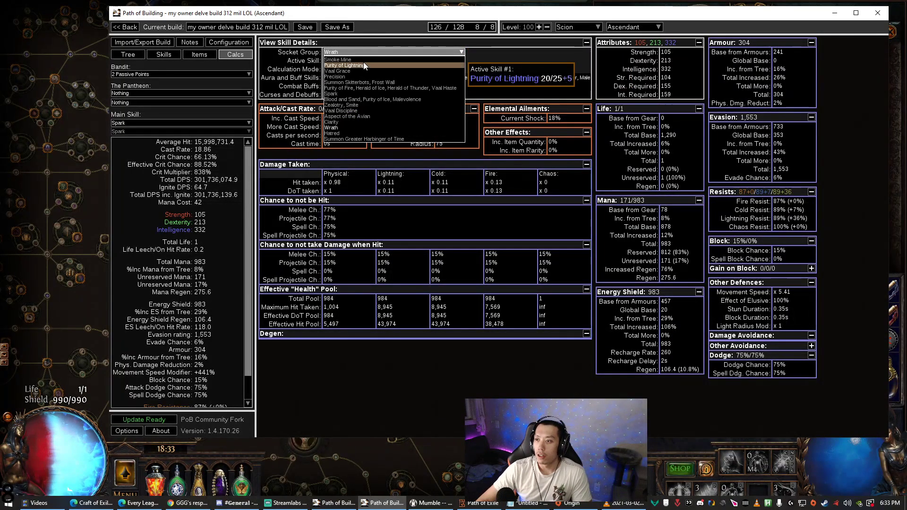
{"action": "left_click", "coordinate": [388, 99]}
{"action": "left_click", "coordinate": [398, 61]}
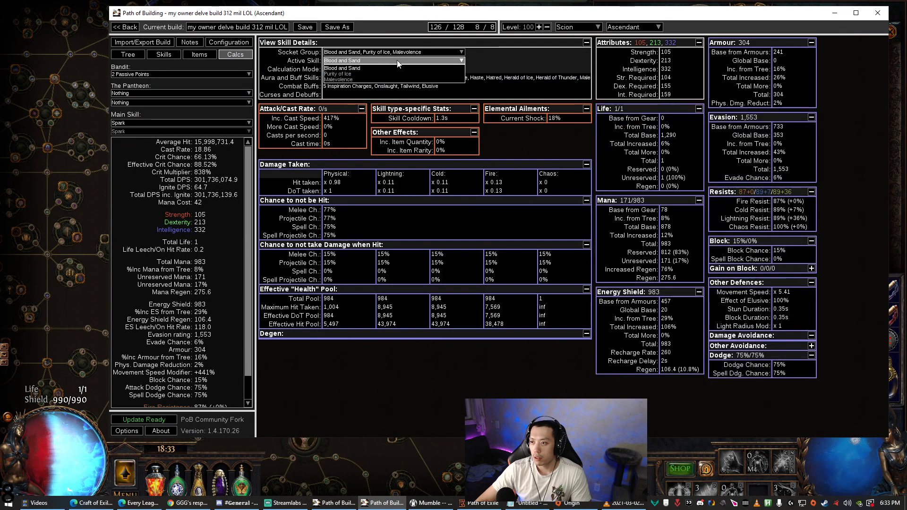
{"action": "left_click", "coordinate": [395, 73]}
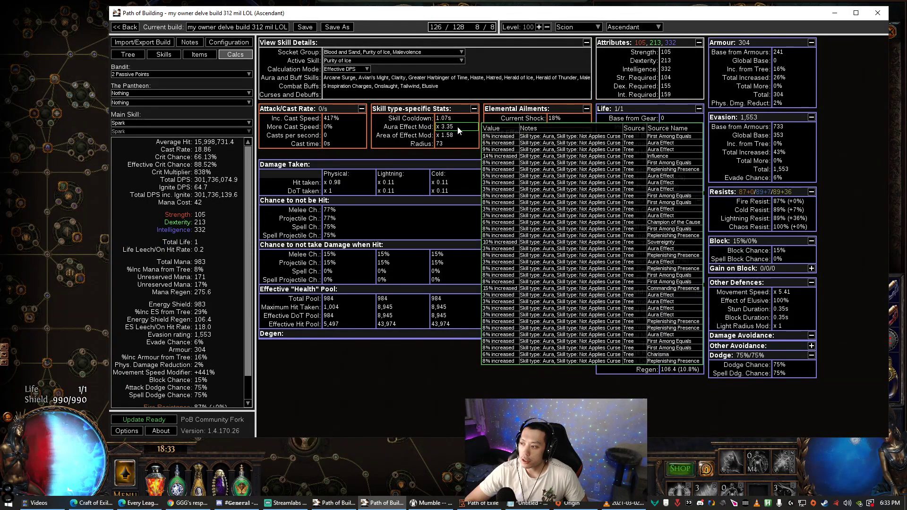
- View the build planner's passive tree, read the First Among Equals cluster notable, and return to the game's skill tree
{"action": "left_click", "coordinate": [122, 55]}
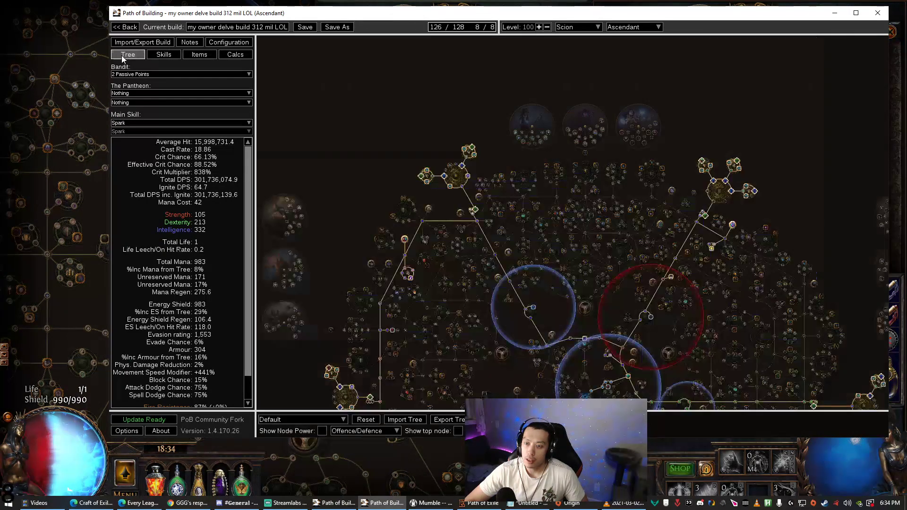
{"action": "scroll", "coordinate": [416, 155], "scroll_direction": "up", "scroll_amount": 5}
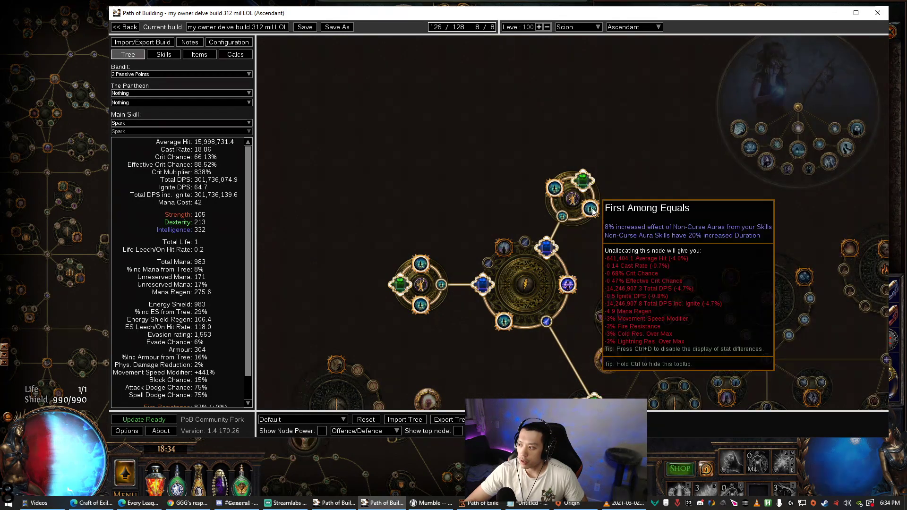
{"action": "left_click", "coordinate": [81, 162]}
{"action": "scroll", "coordinate": [383, 294], "scroll_direction": "down", "scroll_amount": 3}
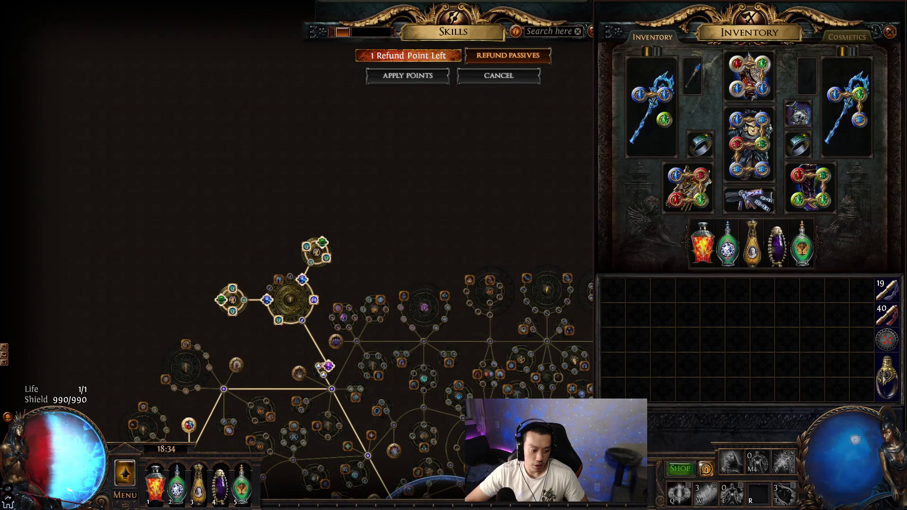
- Switch back to Path of Building and examine the cluster jewel nodes at the upper left of the passive tree
{"action": "key", "text": "alt+Tab"}
{"action": "scroll", "coordinate": [636, 242], "scroll_direction": "down", "scroll_amount": 2}
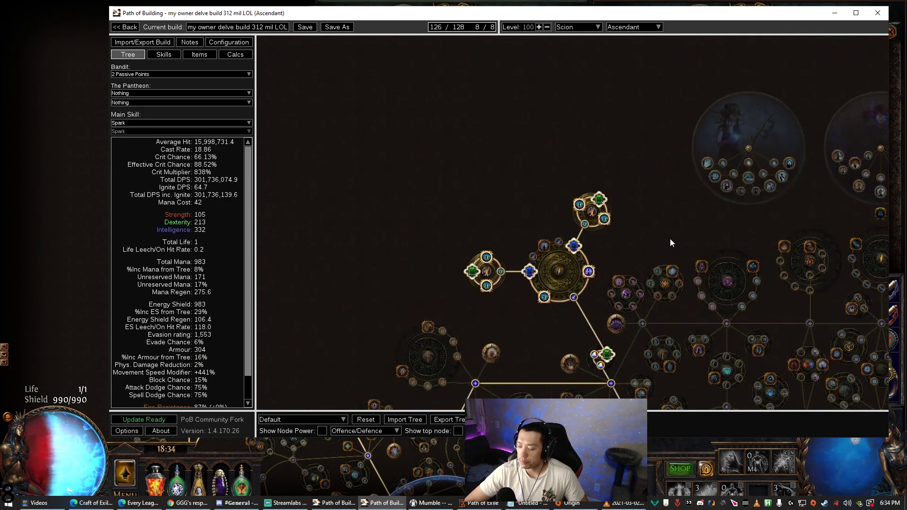
{"action": "left_click_drag", "start_coordinate": [670, 239], "coordinate": [576, 172]}
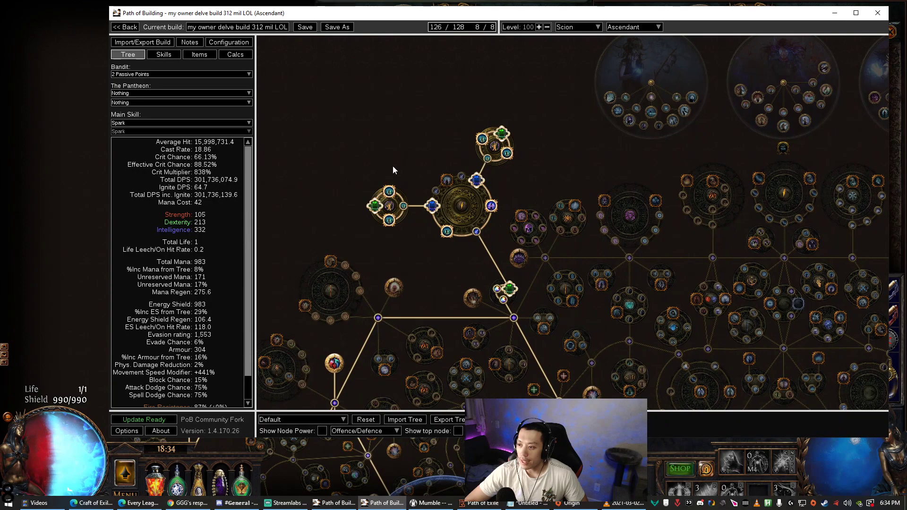
{"action": "mouse_move", "coordinate": [389, 193]}
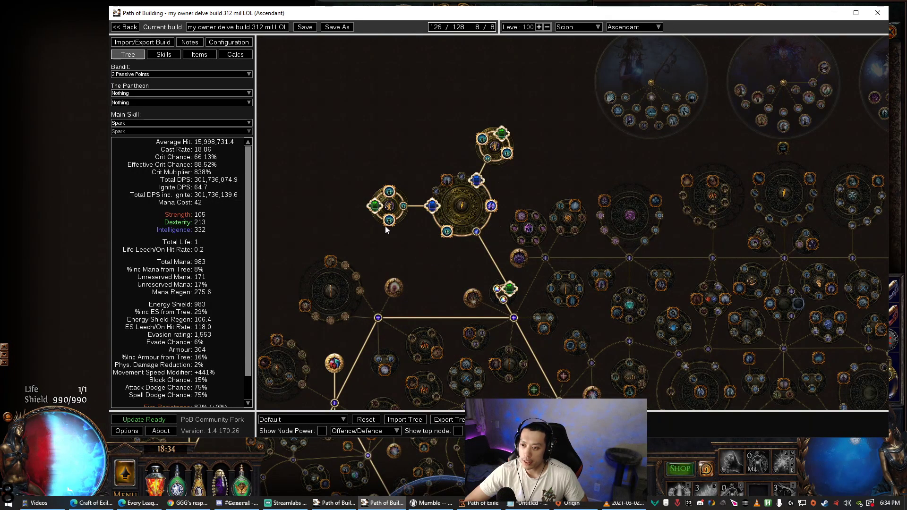
- Examine Purity of Ice's aura effect and area of effect modifiers in the calculations, and return to the passive tree
{"action": "left_click", "coordinate": [226, 56]}
{"action": "mouse_move", "coordinate": [442, 131]}
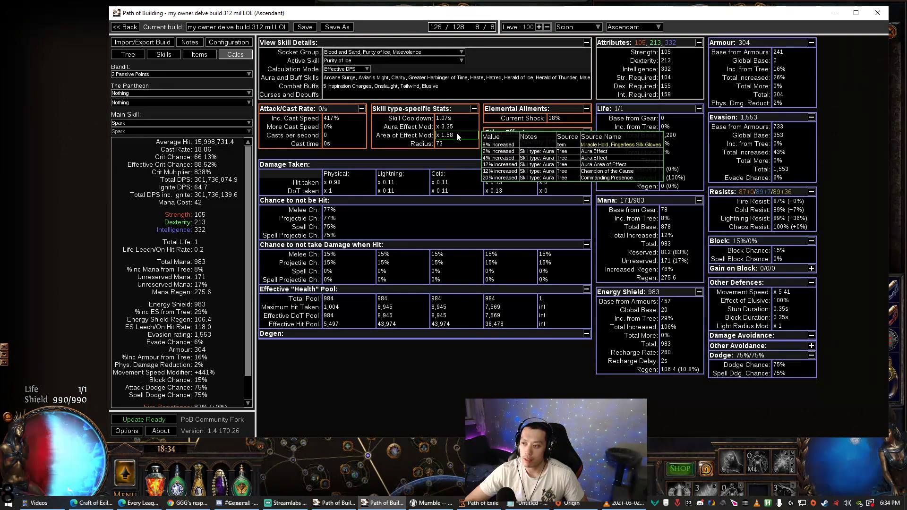
{"action": "left_click", "coordinate": [130, 53]}
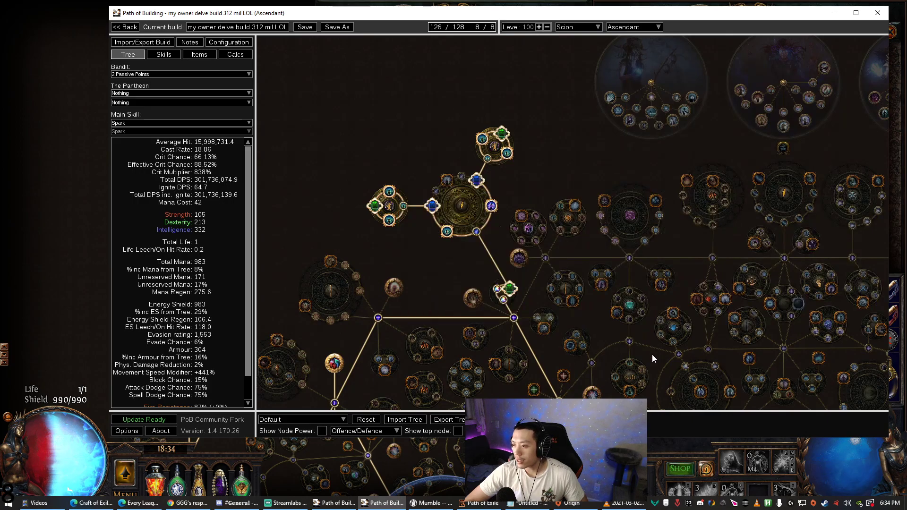
- Replace the modifier of the allocated notable near the upper edge of the red jewel radius with Commanding Presence
{"action": "scroll", "coordinate": [652, 355], "scroll_direction": "up", "scroll_amount": 3}
{"action": "left_click_drag", "start_coordinate": [590, 233], "coordinate": [508, 247]}
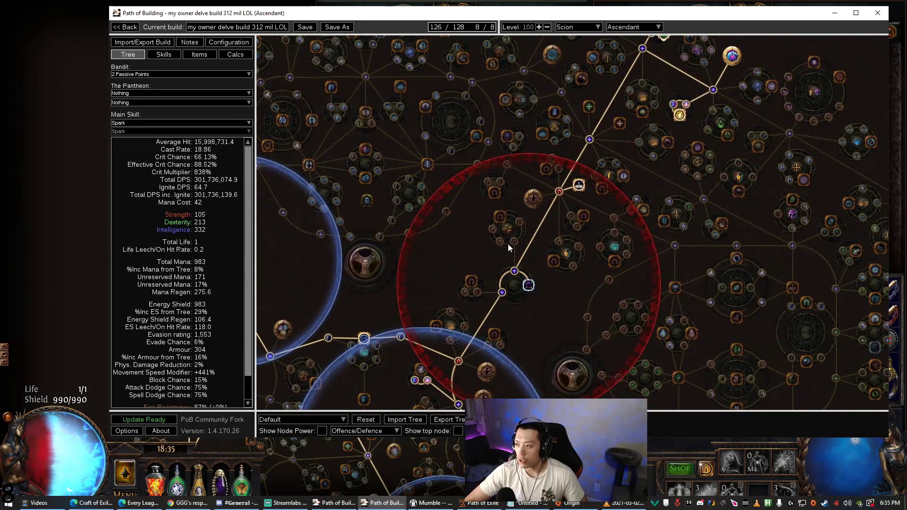
{"action": "scroll", "coordinate": [510, 250], "scroll_direction": "down", "scroll_amount": 1}
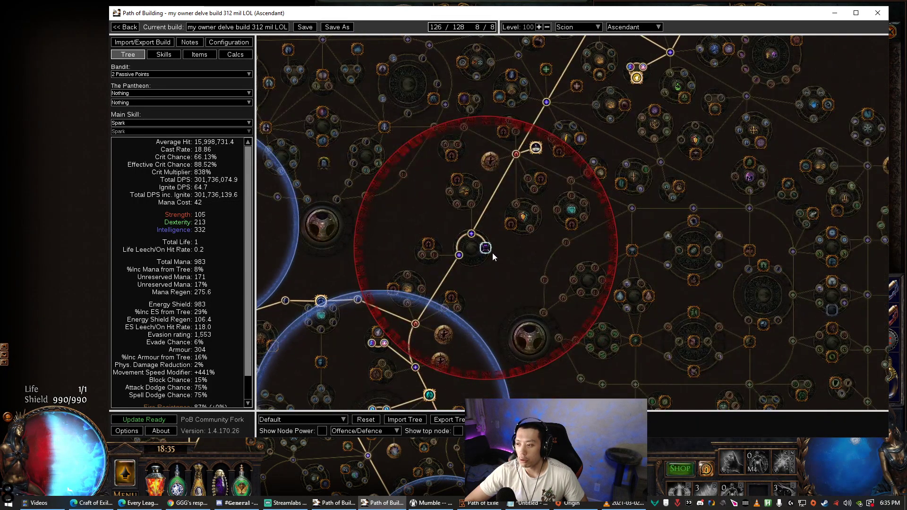
{"action": "scroll", "coordinate": [492, 253], "scroll_direction": "up", "scroll_amount": 1}
{"action": "mouse_move", "coordinate": [487, 251]}
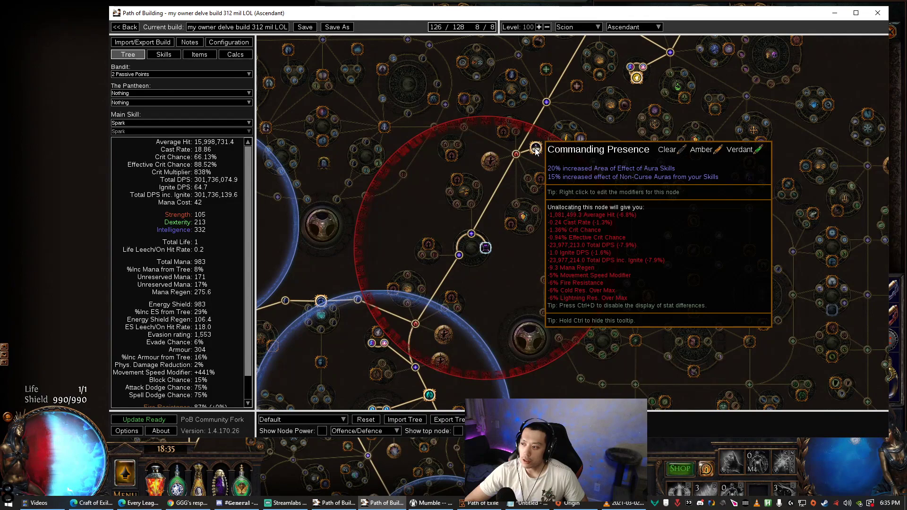
{"action": "right_click", "coordinate": [535, 150]}
{"action": "left_click", "coordinate": [461, 219]}
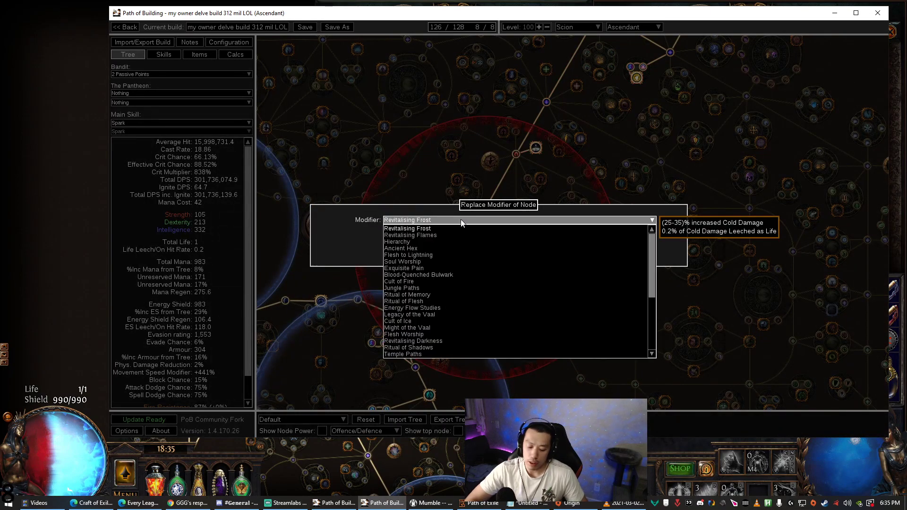
{"action": "type", "text": "command"}
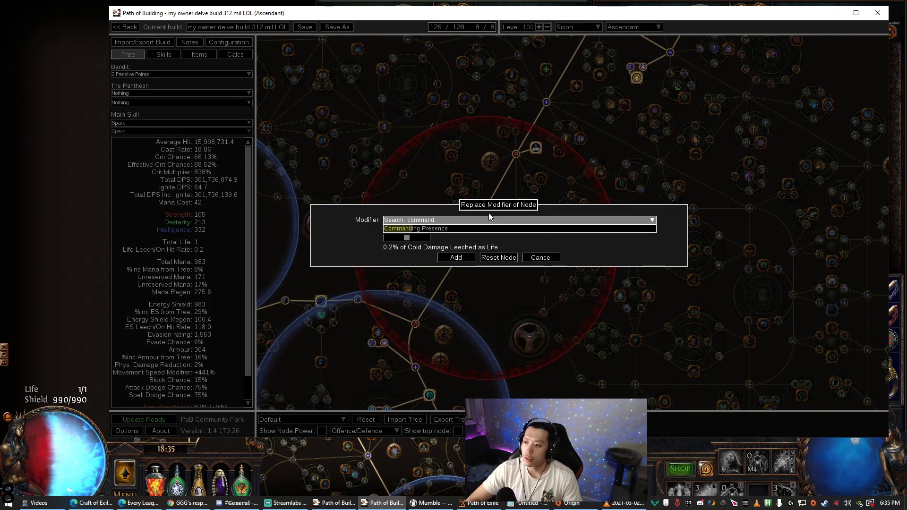
{"action": "key", "text": "Escape"}
{"action": "left_click", "coordinate": [460, 219]}
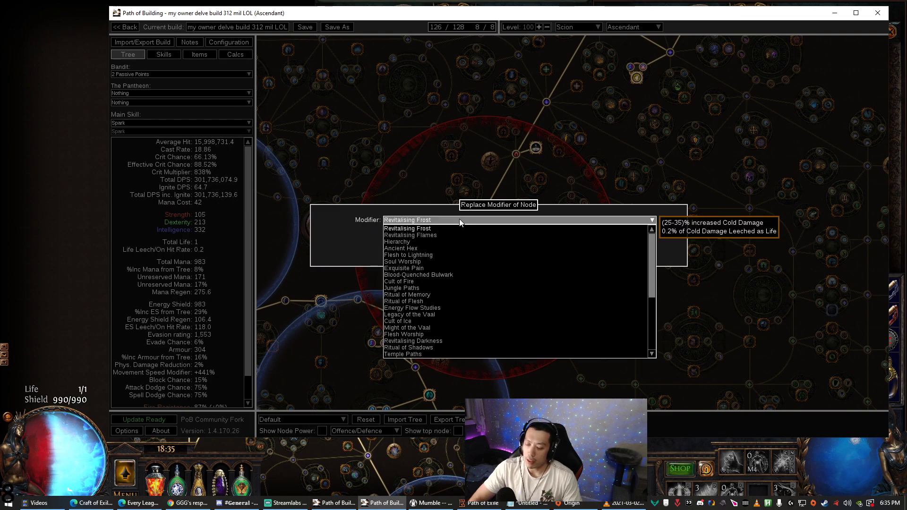
{"action": "type", "text": "commanding"}
{"action": "left_click", "coordinate": [476, 227]}
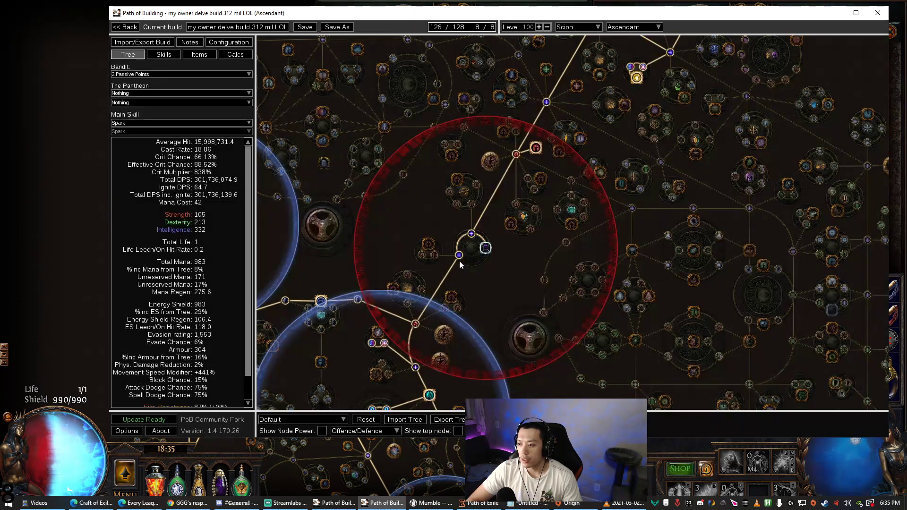
{"action": "left_click", "coordinate": [457, 259]}
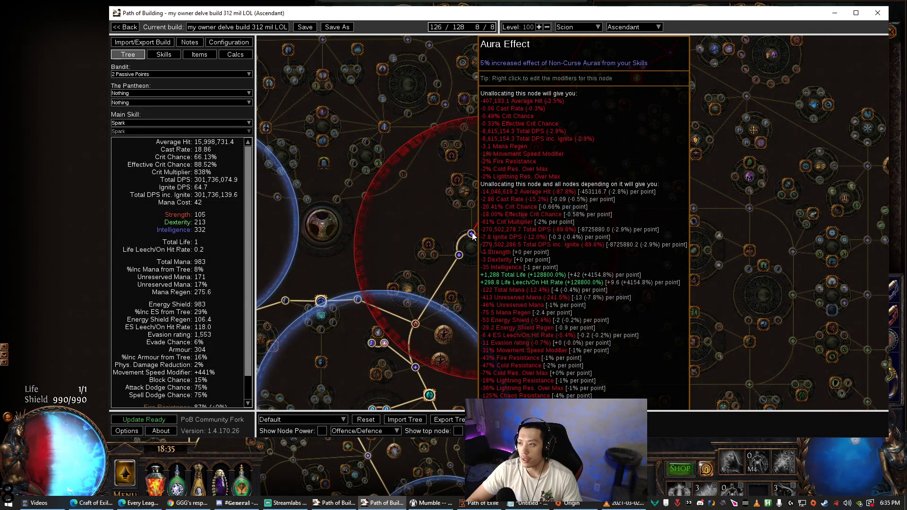
- Replace the modifier of the upper small node beside the red radius's central jewel socket with Aura Effect at 4% increased effect
{"action": "right_click", "coordinate": [472, 234]}
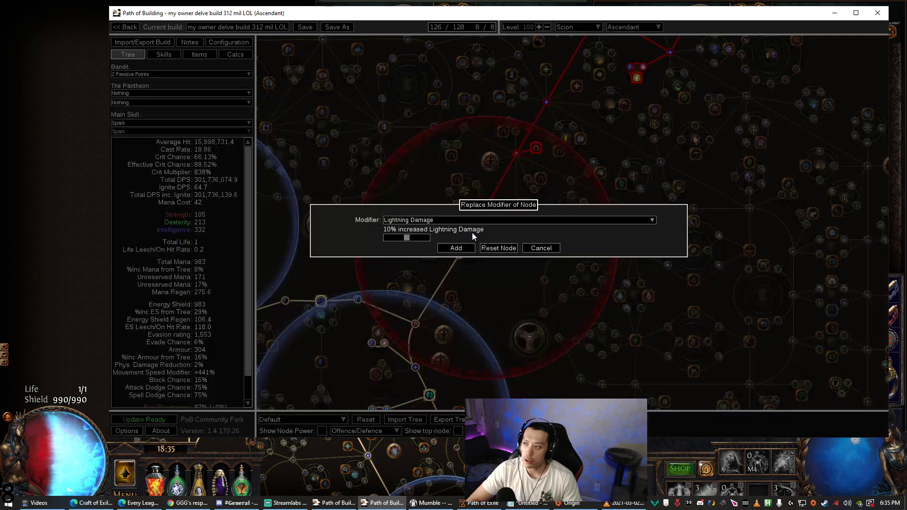
{"action": "left_click", "coordinate": [416, 221]}
{"action": "type", "text": "aura"}
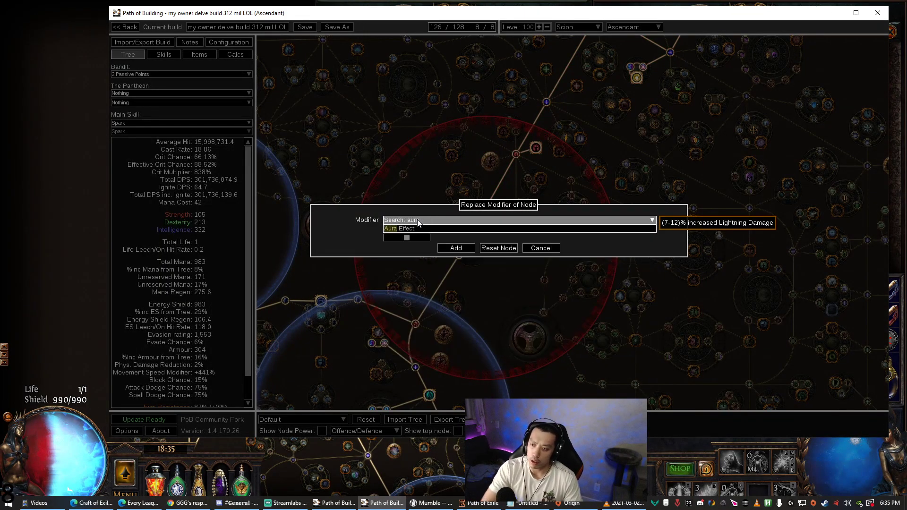
{"action": "left_click", "coordinate": [411, 229]}
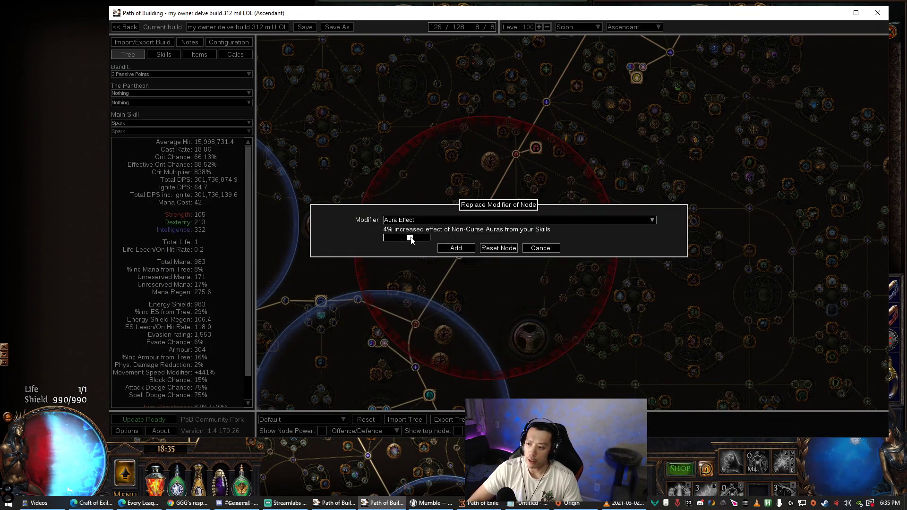
{"action": "left_click", "coordinate": [456, 248]}
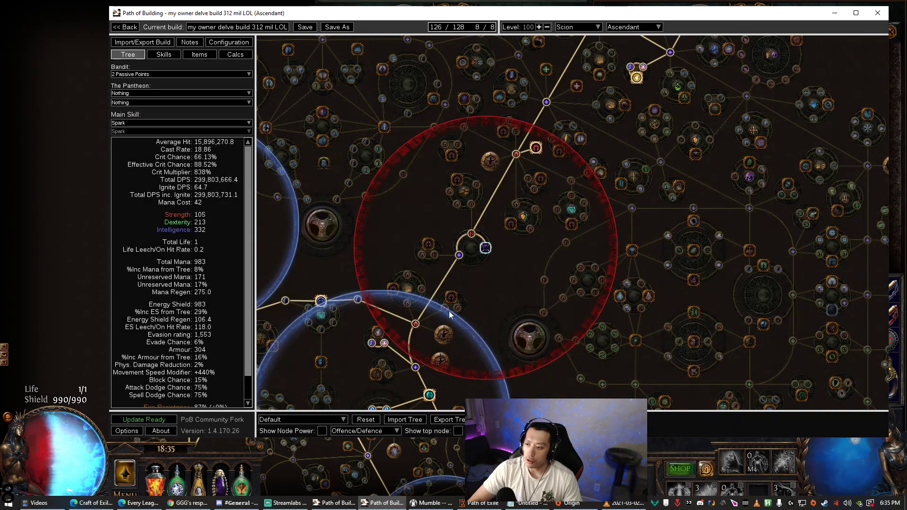
- Switch to the game, view the same red jewel radius on its skill tree, and return to Path of Building
{"action": "key", "text": "alt+Tab"}
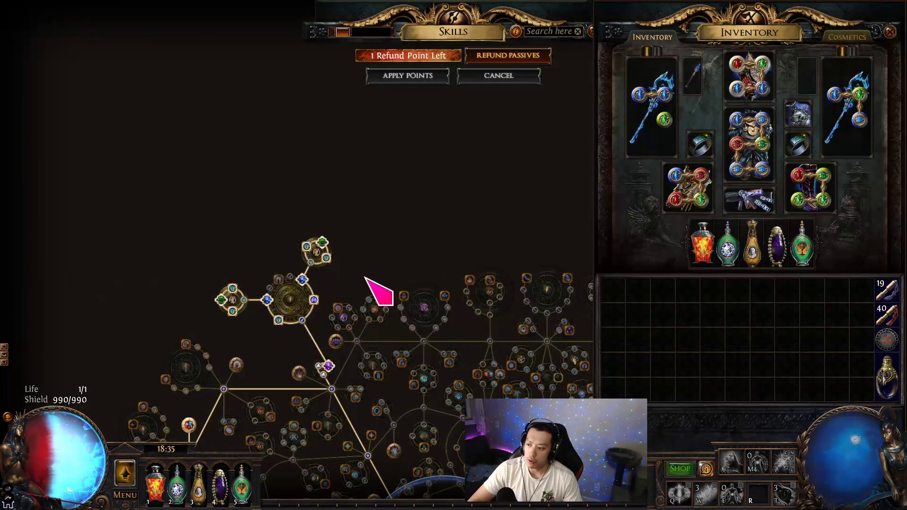
{"action": "left_click_drag", "start_coordinate": [379, 294], "coordinate": [262, 112]}
{"action": "scroll", "coordinate": [430, 350], "scroll_direction": "up", "scroll_amount": 2}
{"action": "mouse_move", "coordinate": [317, 251]}
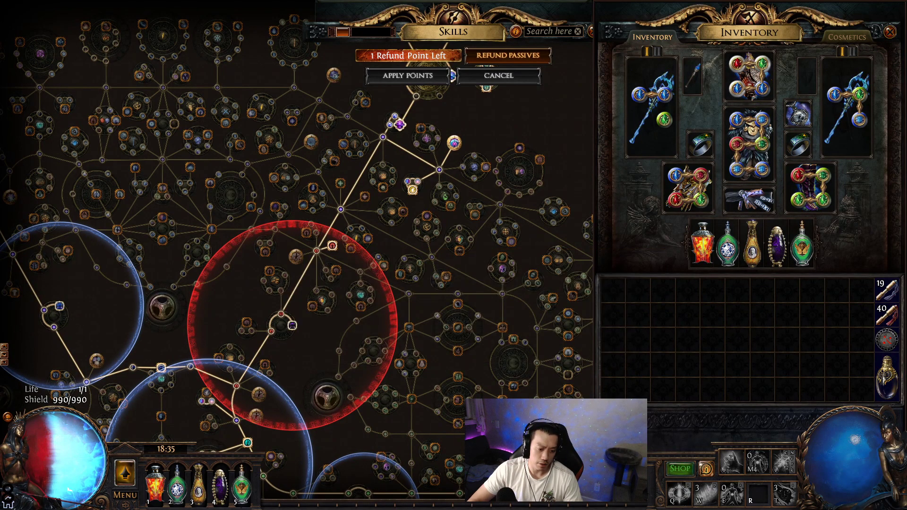
{"action": "key", "text": "alt+Tab"}
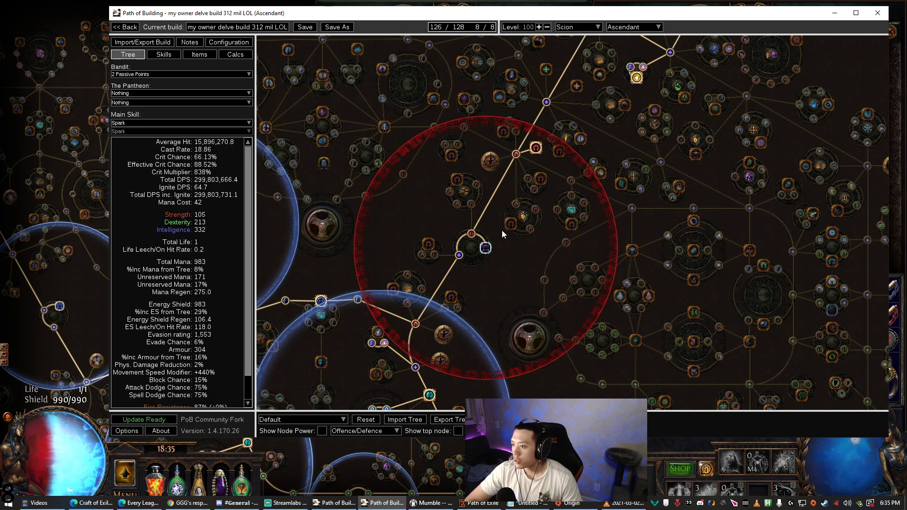
- View the nodes in the red jewel radius, and examine the sources of Purity of Ice's aura effect modifier in the calculations
{"action": "left_click_drag", "start_coordinate": [515, 296], "coordinate": [597, 344]}
{"action": "mouse_move", "coordinate": [619, 198]}
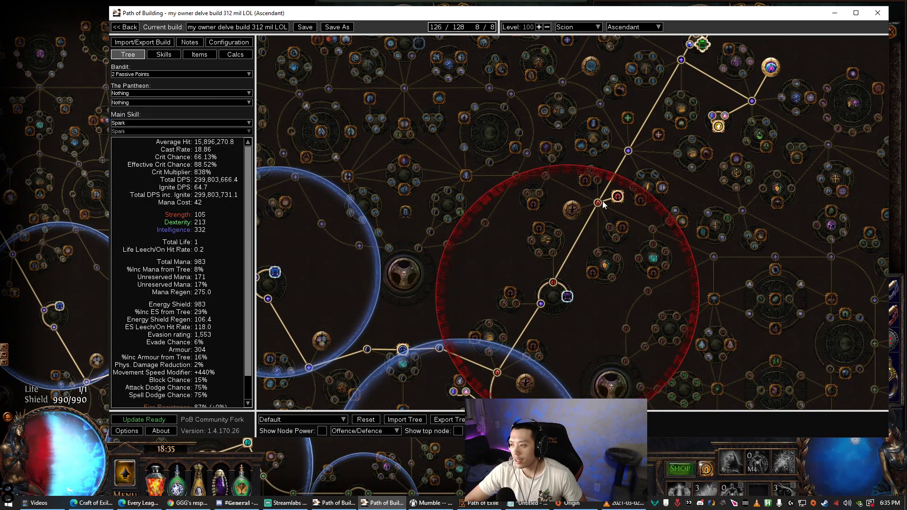
{"action": "left_click", "coordinate": [231, 55]}
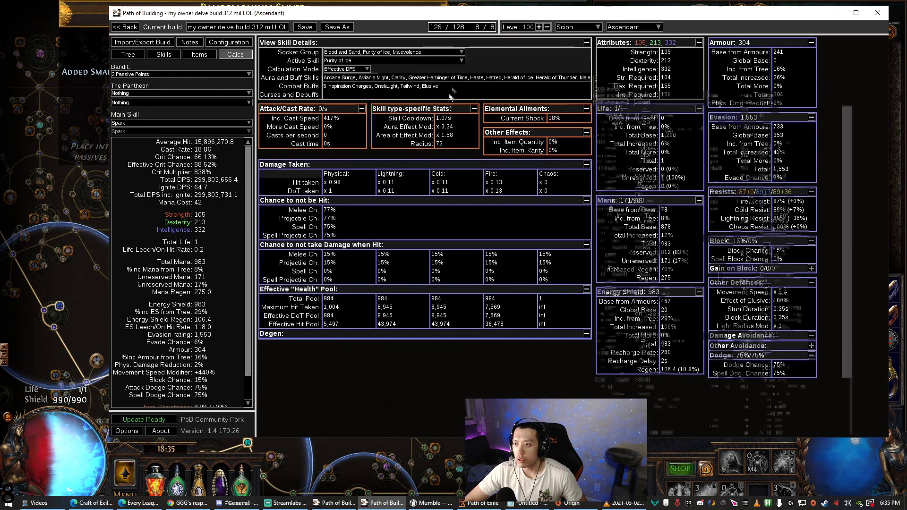
{"action": "mouse_move", "coordinate": [446, 126]}
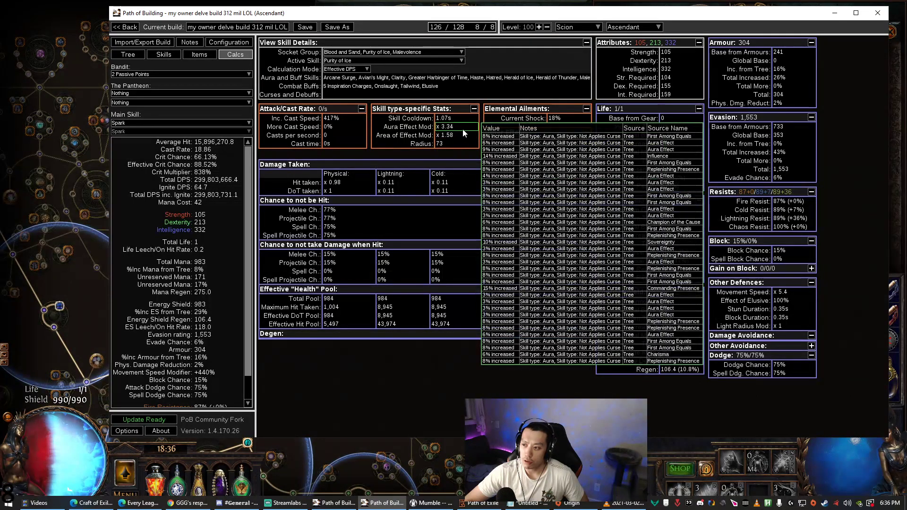
- Switch to Discord, read the sub-questions channel, and highlight its example questions
{"action": "left_click", "coordinate": [238, 502]}
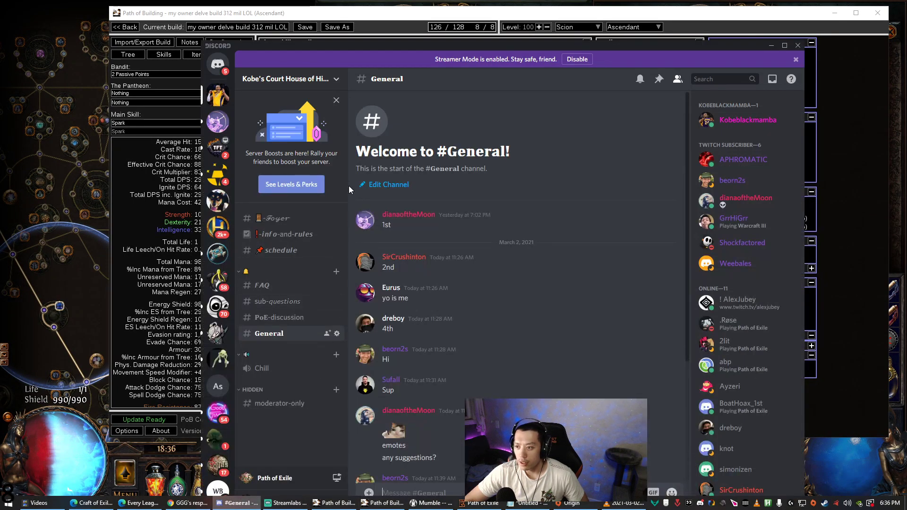
{"action": "left_click", "coordinate": [288, 307]}
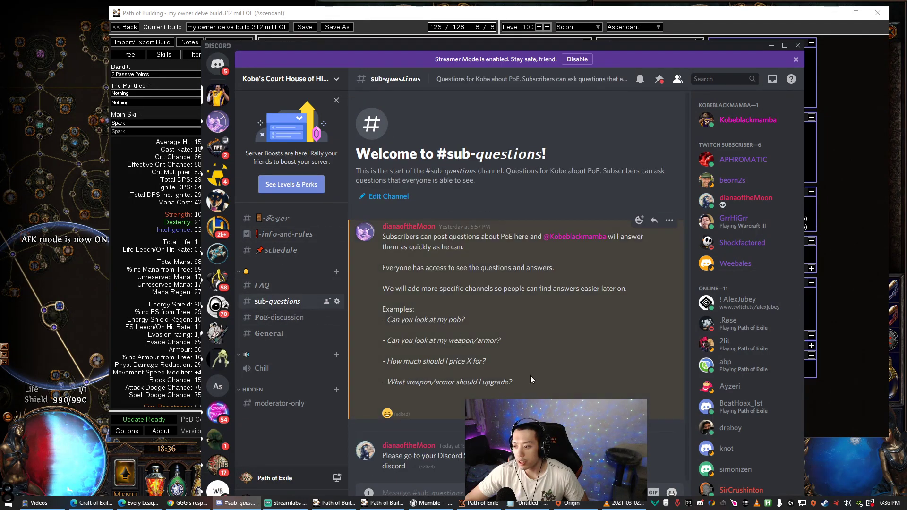
{"action": "triple_click", "coordinate": [412, 290]}
{"action": "left_click_drag", "start_coordinate": [399, 327], "coordinate": [449, 383]}
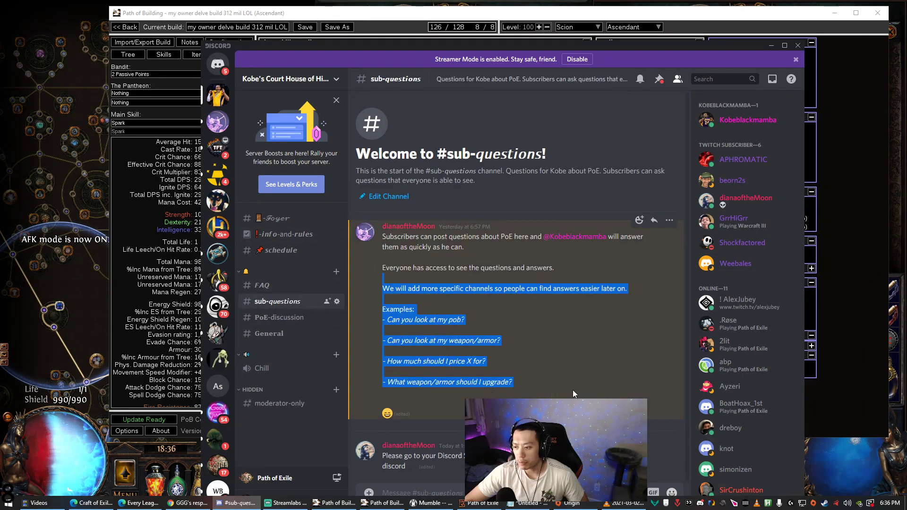
{"action": "left_click", "coordinate": [319, 322]}
- Read the FAQ channel's tool links and the Glorious Vanity numbers post
{"action": "left_click", "coordinate": [262, 285]}
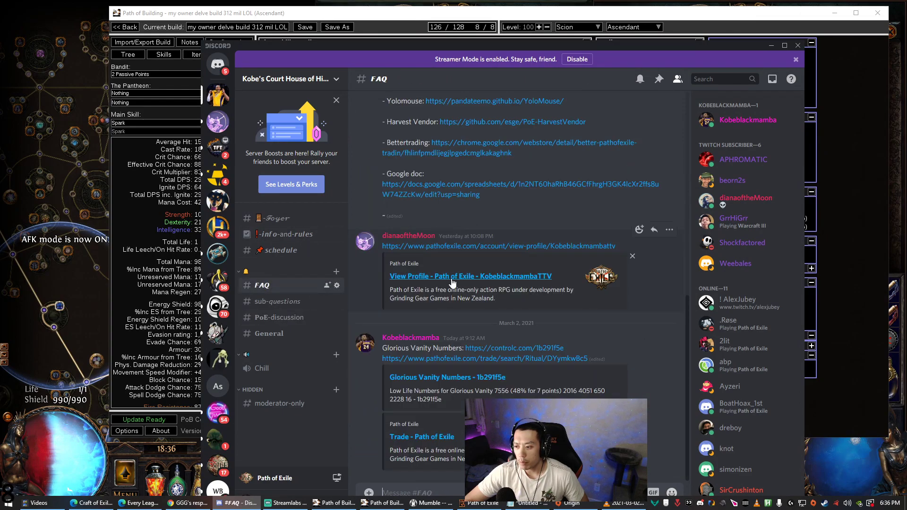
{"action": "scroll", "coordinate": [492, 230], "scroll_direction": "up", "scroll_amount": 7}
{"action": "scroll", "coordinate": [493, 231], "scroll_direction": "down", "scroll_amount": 4}
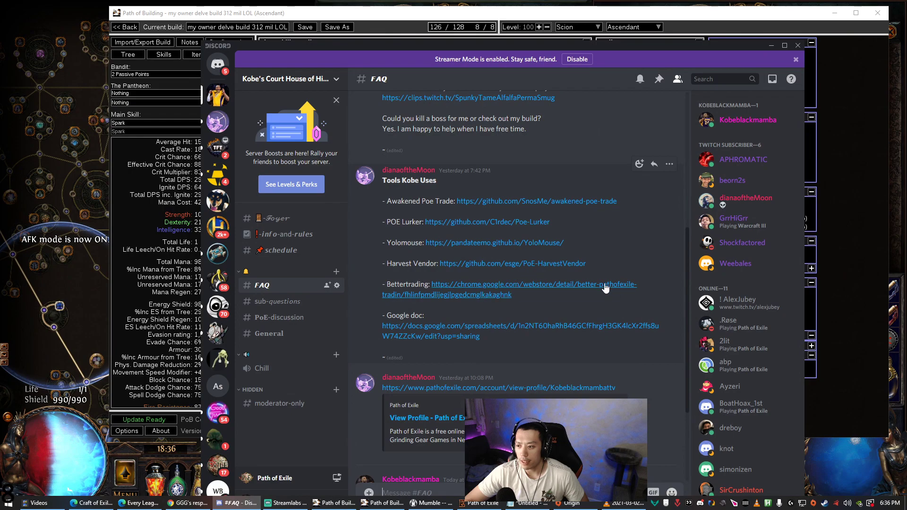
{"action": "scroll", "coordinate": [605, 288], "scroll_direction": "down", "scroll_amount": 5}
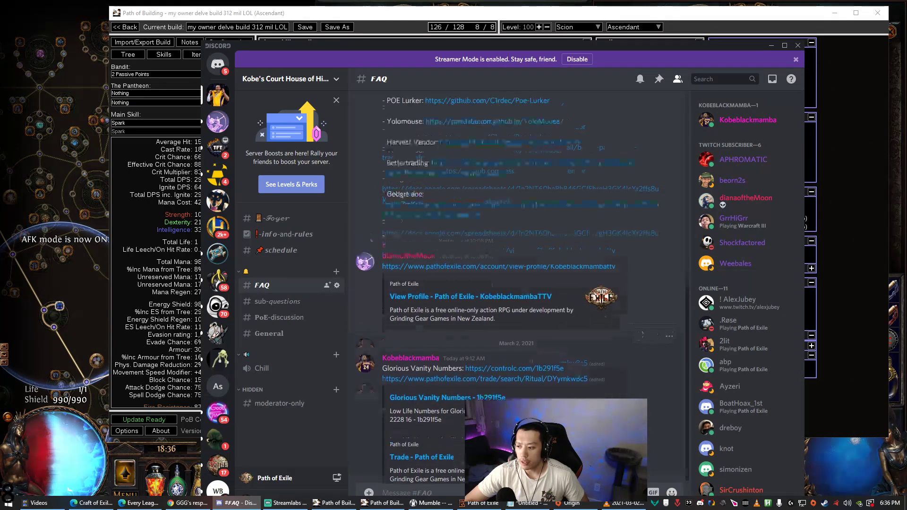
- Return to Path of Building, view the equipped items and the skill socket groups, and go back to the passive tree
{"action": "left_click", "coordinate": [135, 210]}
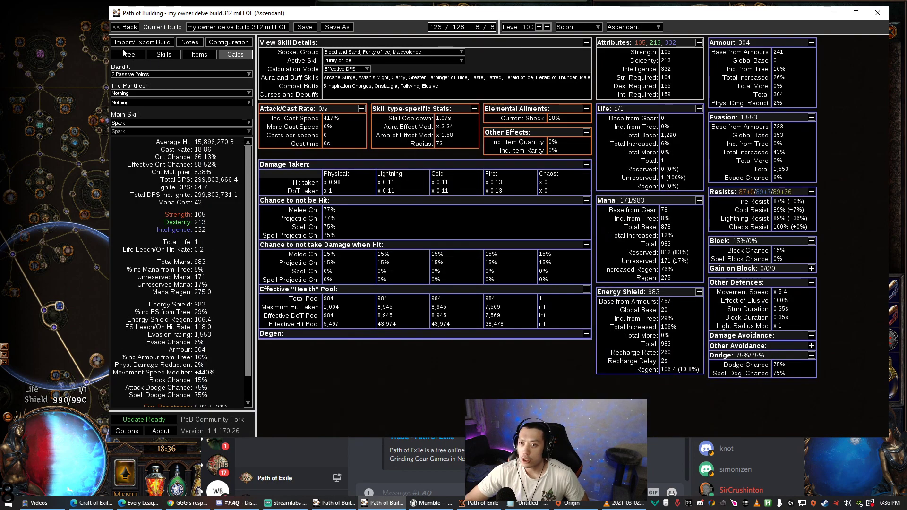
{"action": "left_click", "coordinate": [200, 54]}
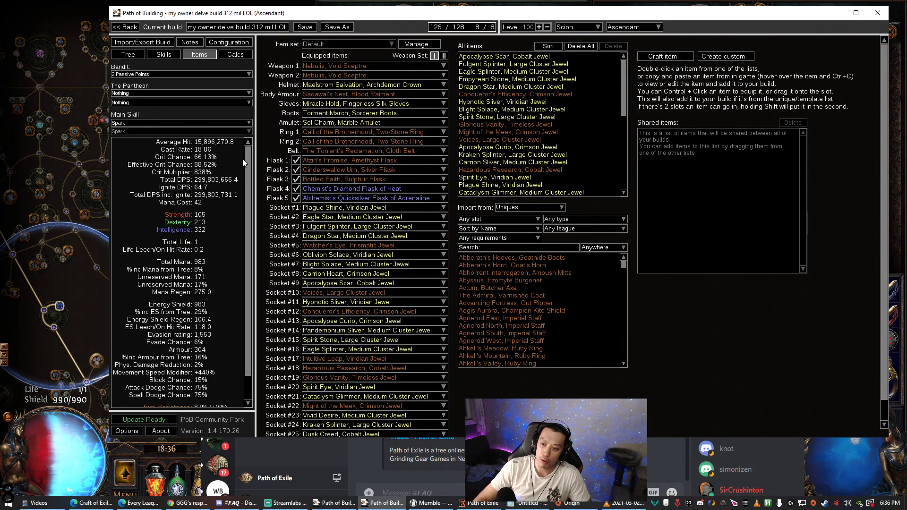
{"action": "left_click", "coordinate": [148, 55]}
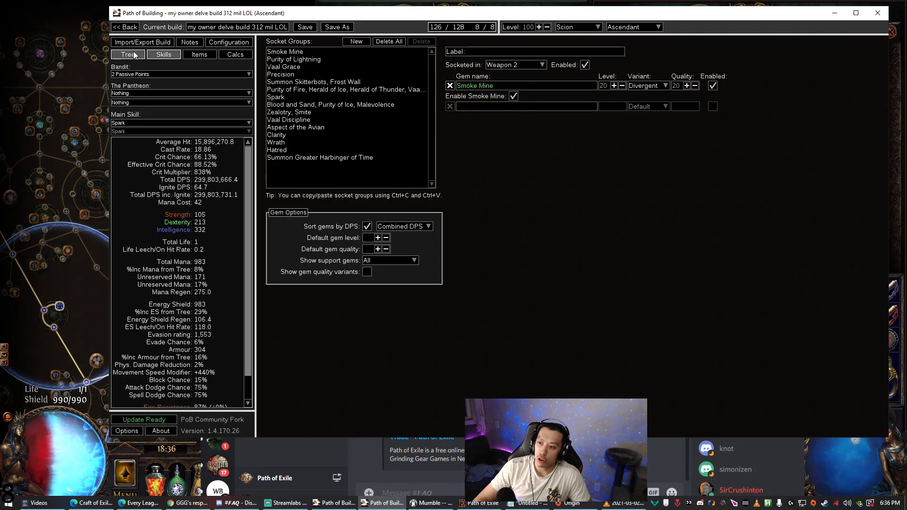
{"action": "left_click", "coordinate": [140, 55]}
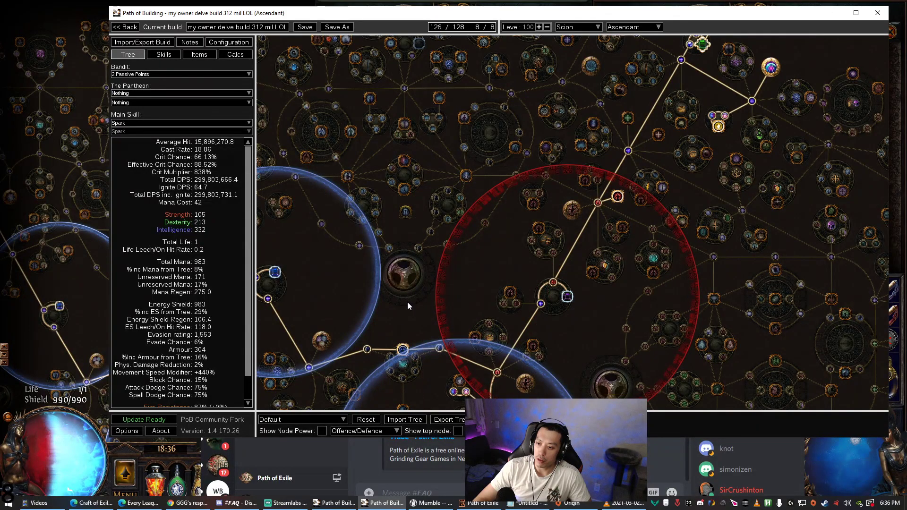